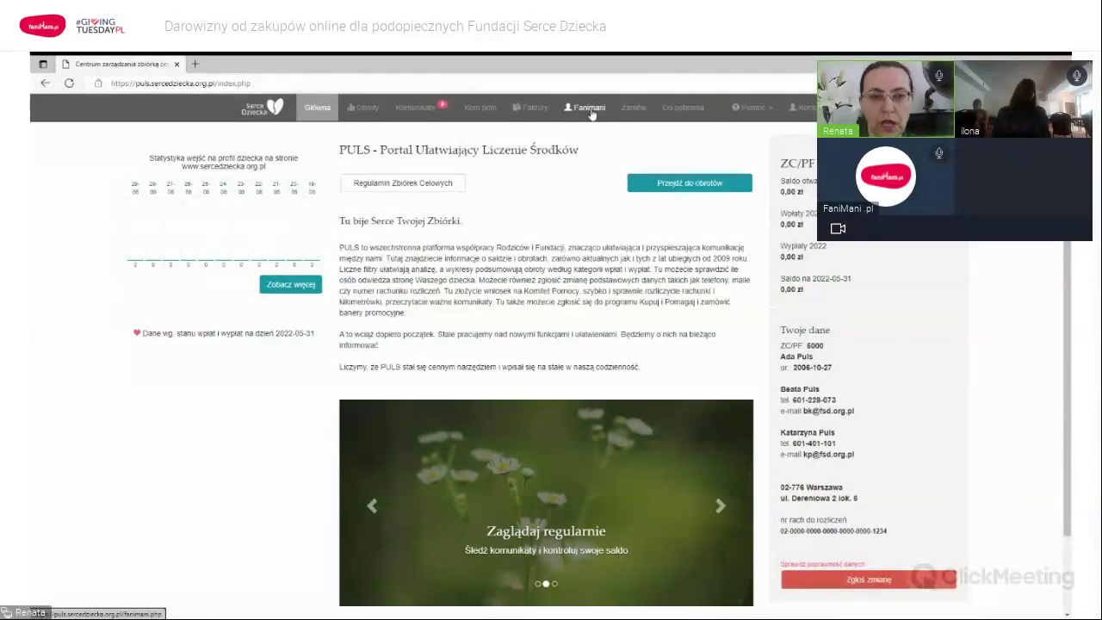
Step: Open the Fanimani program page and examine the required consents and the child's profile in the application form
click(591, 112)
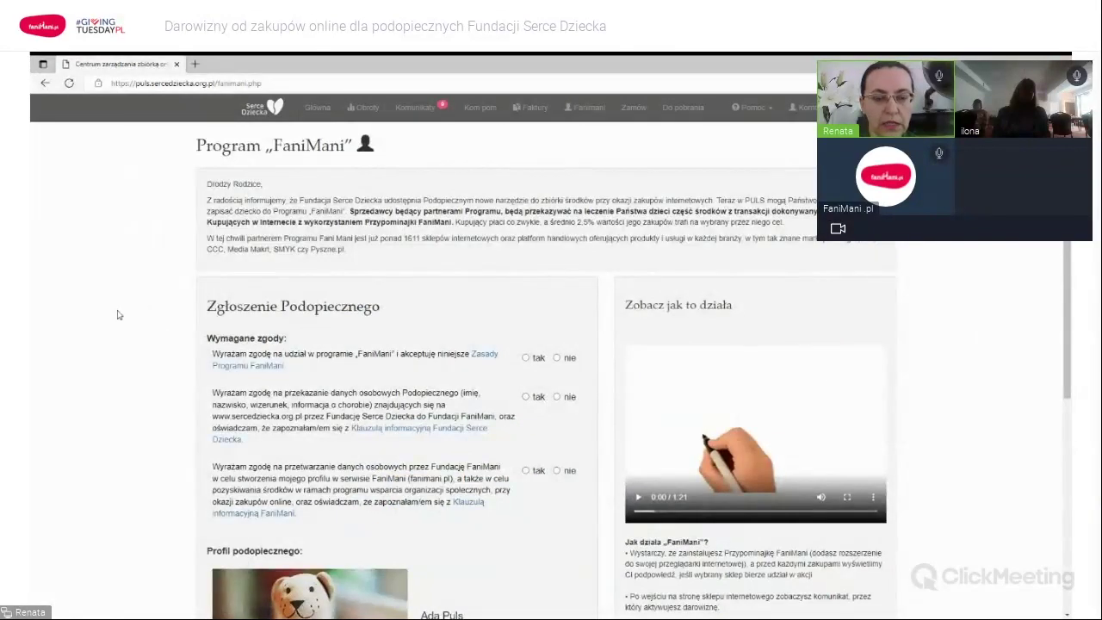
scroll(119, 352, down, 1)
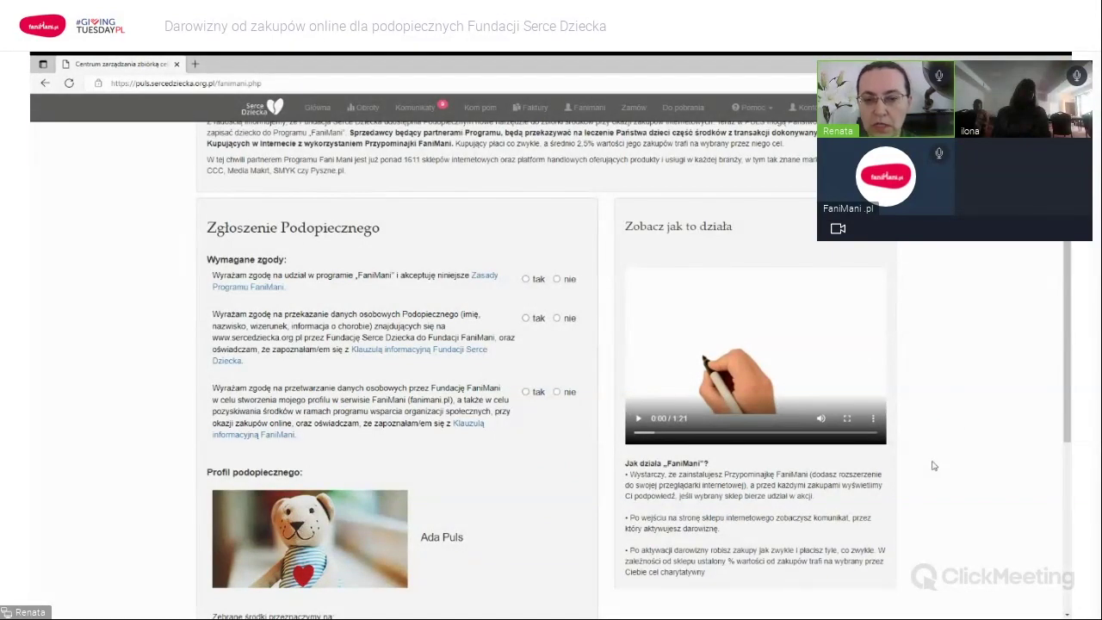
scroll(935, 466, down, 2)
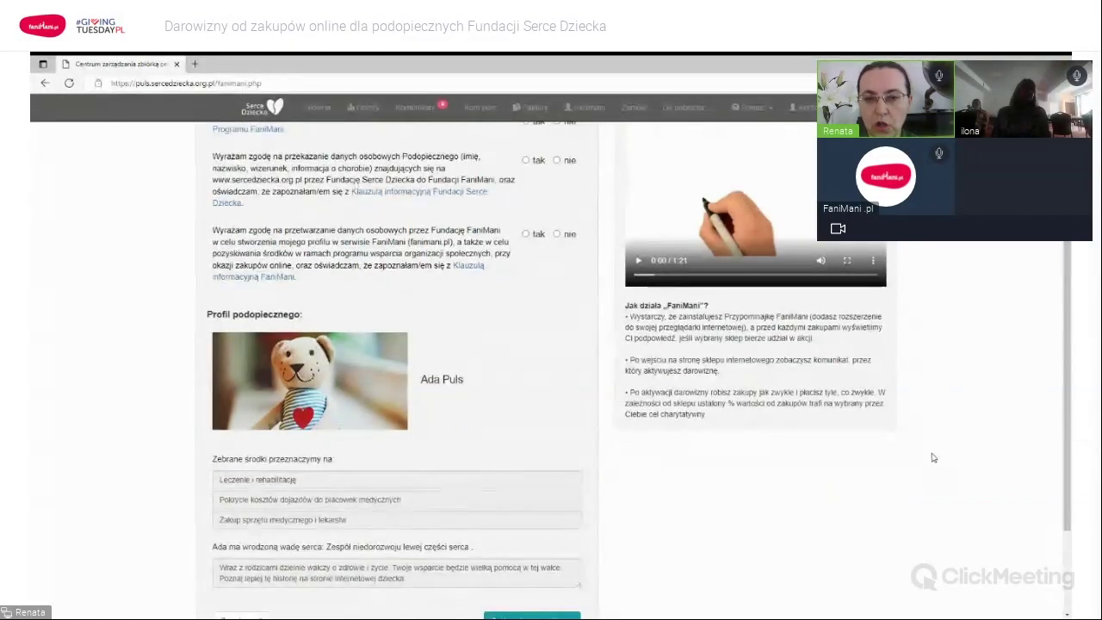
scroll(941, 432, up, 2)
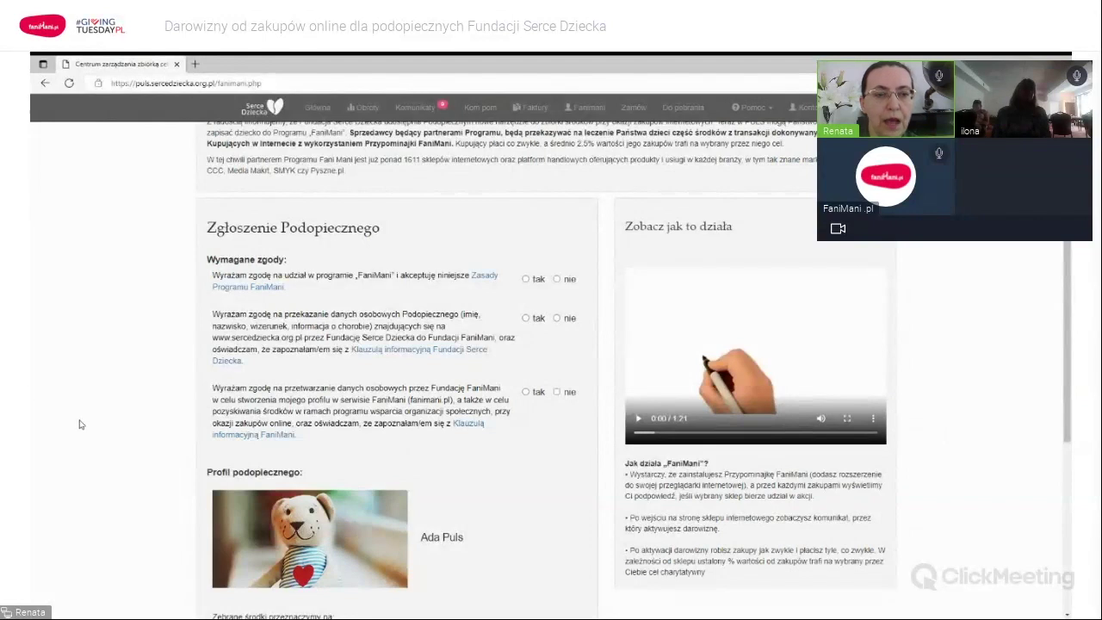
scroll(98, 419, down, 1)
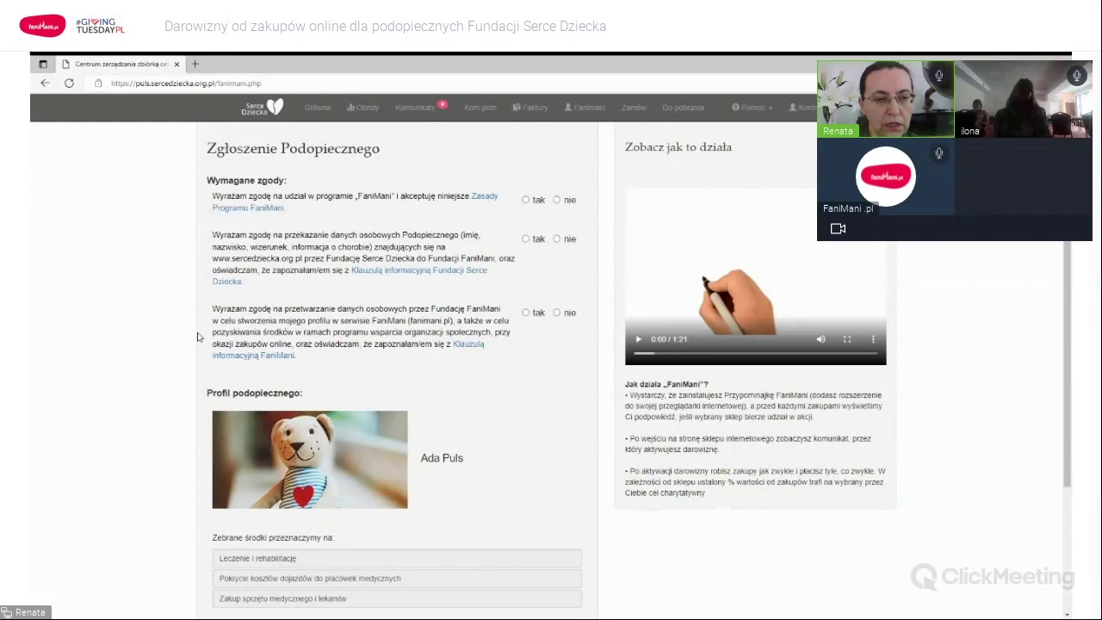
scroll(198, 337, down, 1)
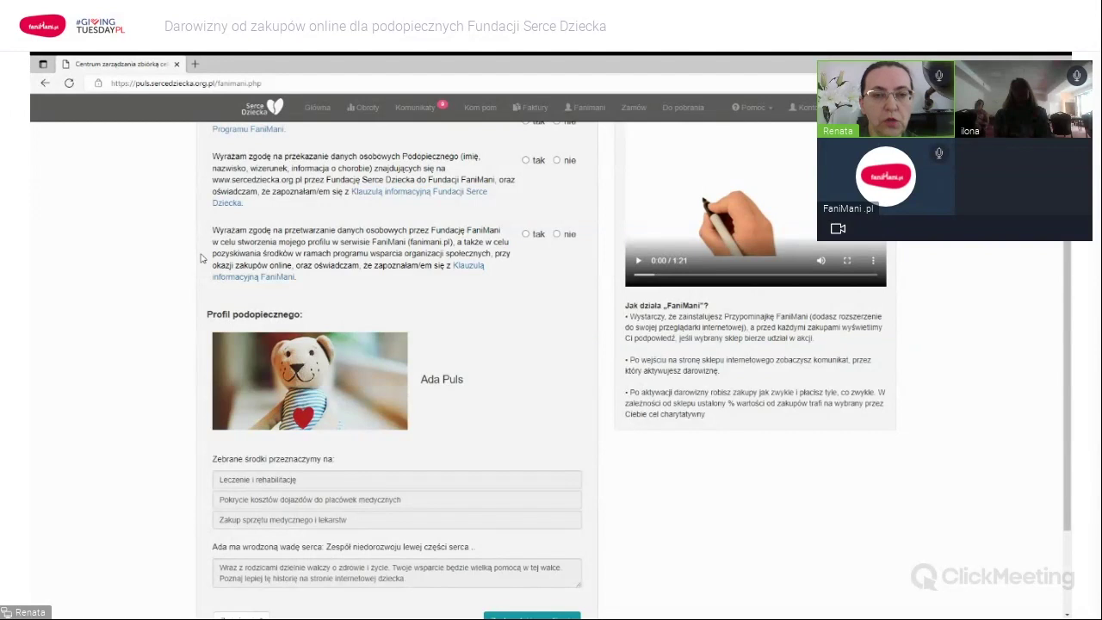
scroll(200, 258, up, 1)
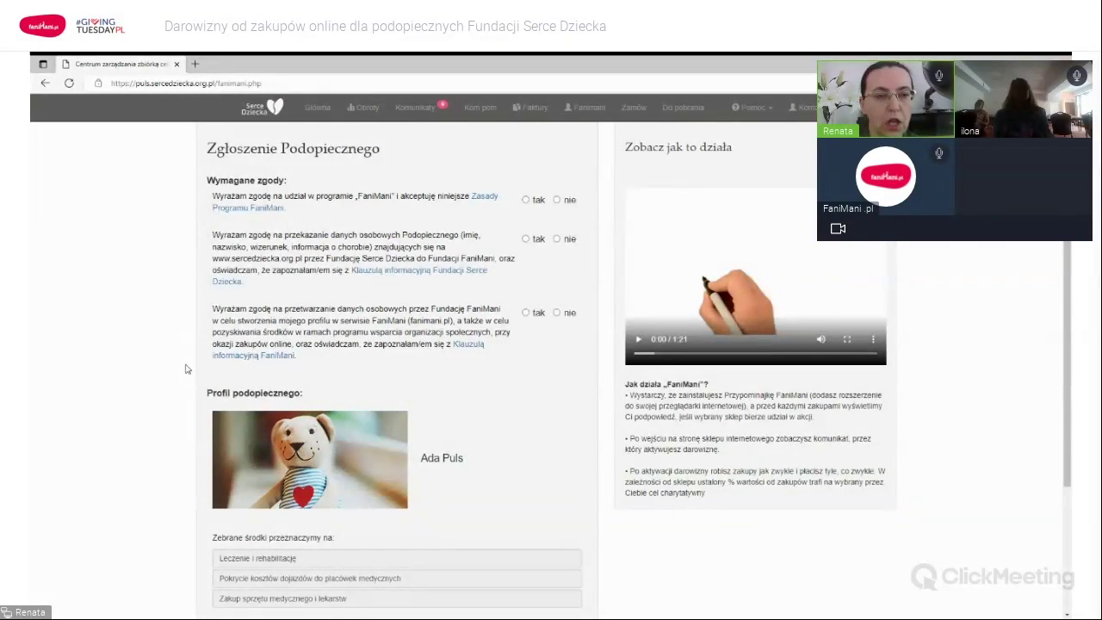
scroll(184, 362, down, 3)
scroll(189, 352, down, 1)
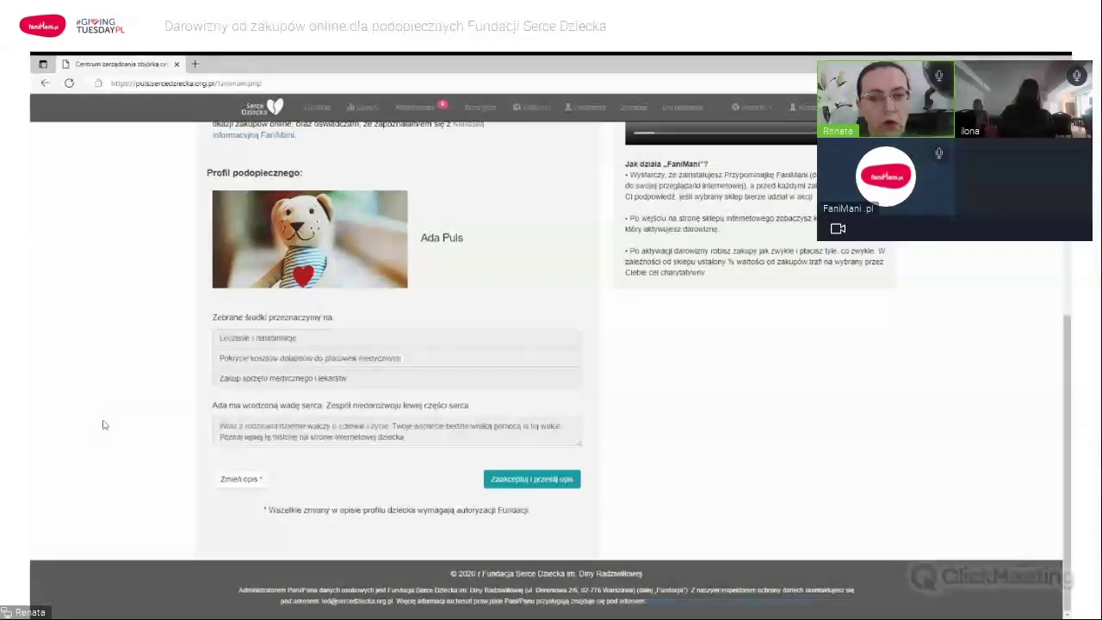
Step: Unlock the child's profile description fields for editing and lock them again without changes
scroll(120, 412, up, 2)
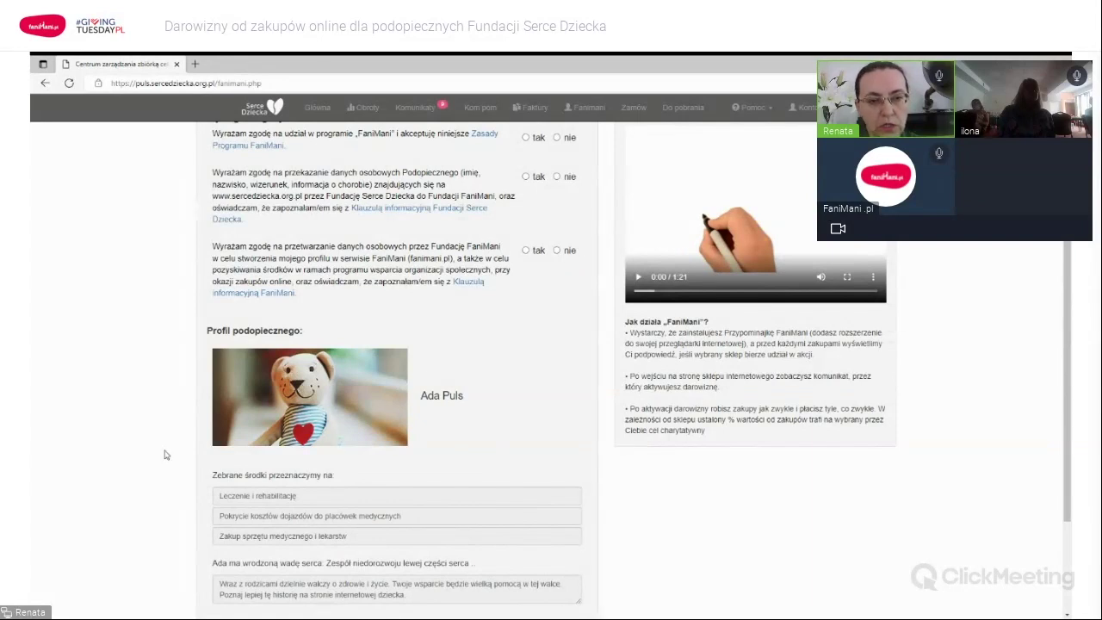
scroll(172, 456, down, 1)
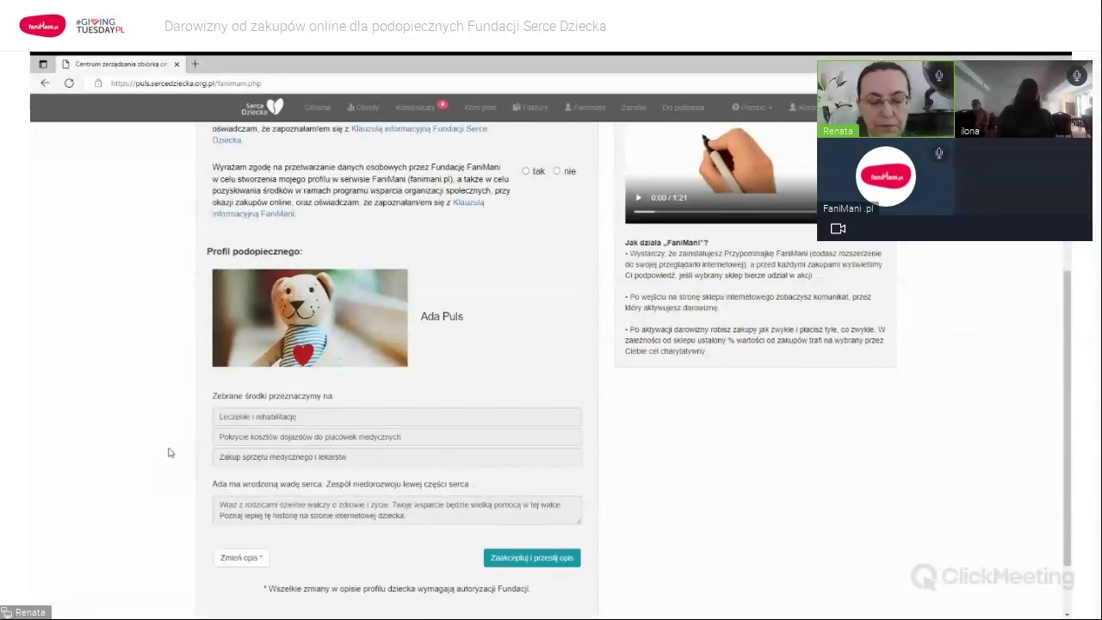
scroll(118, 469, down, 1)
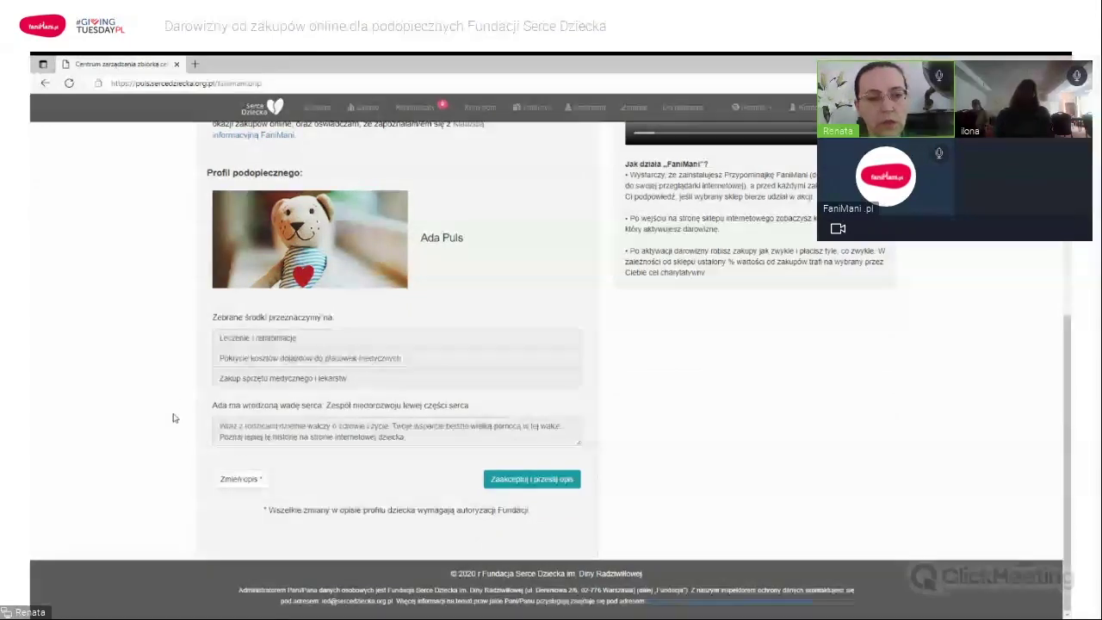
click(240, 480)
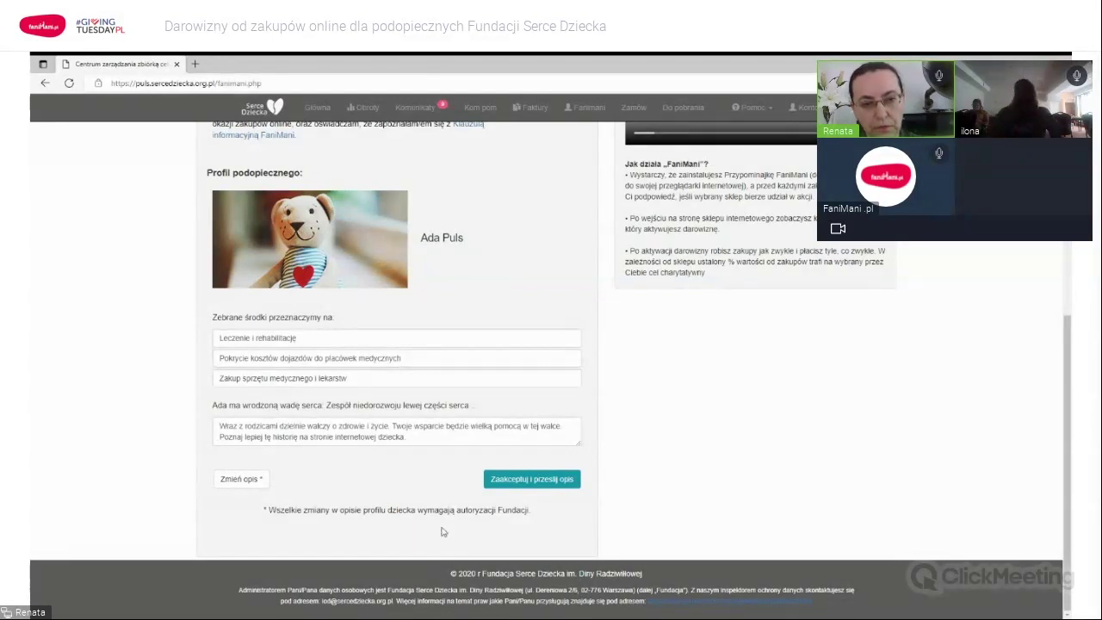
click(244, 480)
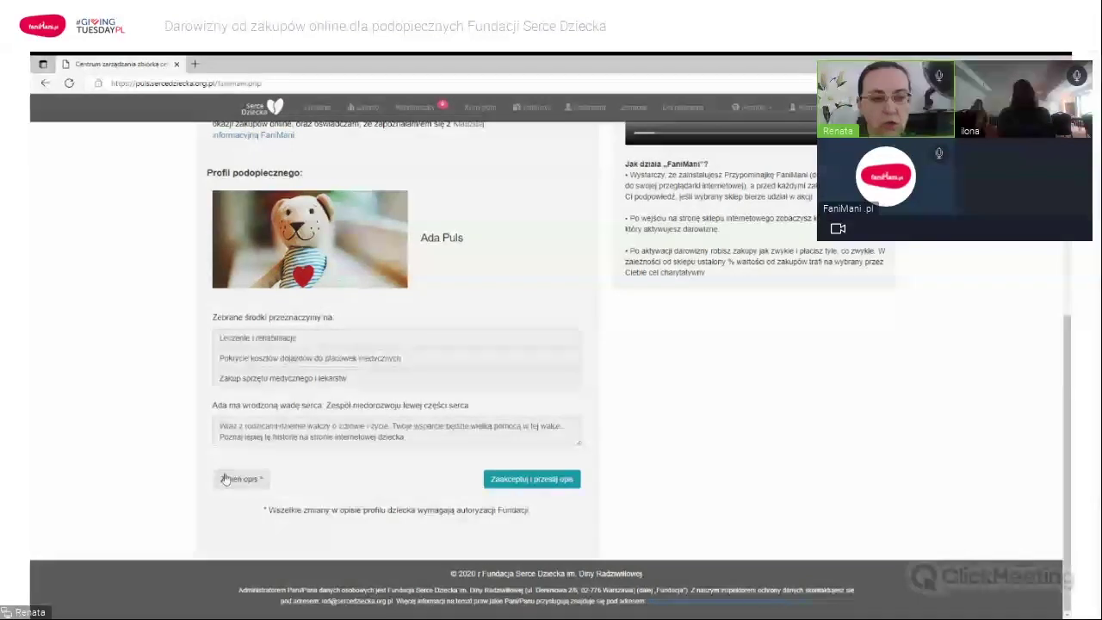
Step: Answer "tak" to all three required consents and submit the application with the accepted profile description
scroll(198, 450, up, 4)
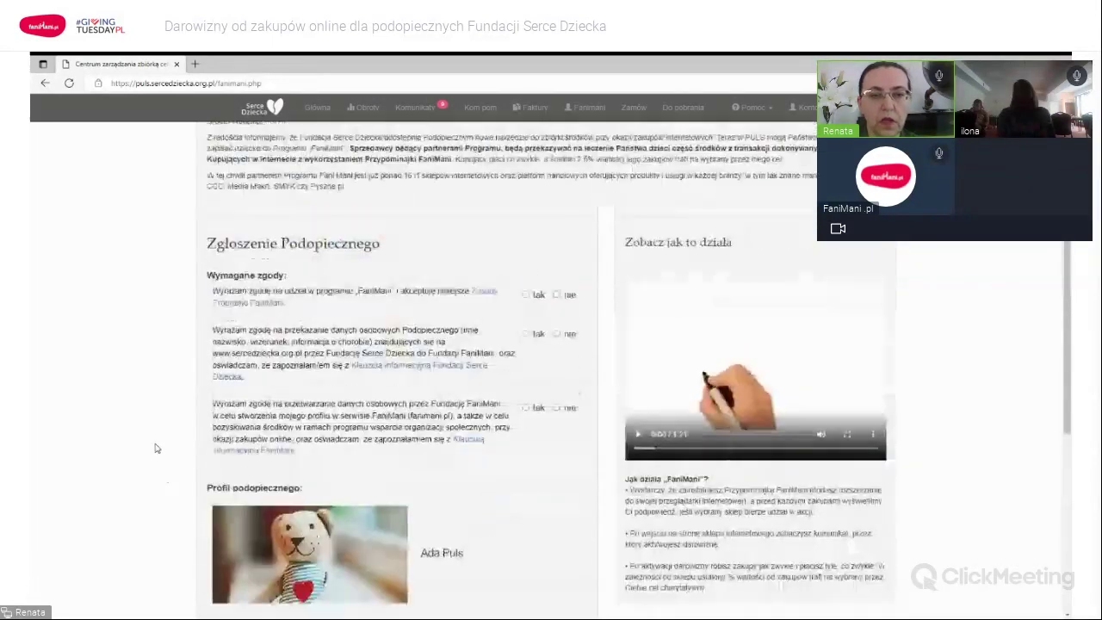
click(525, 295)
click(525, 333)
click(525, 407)
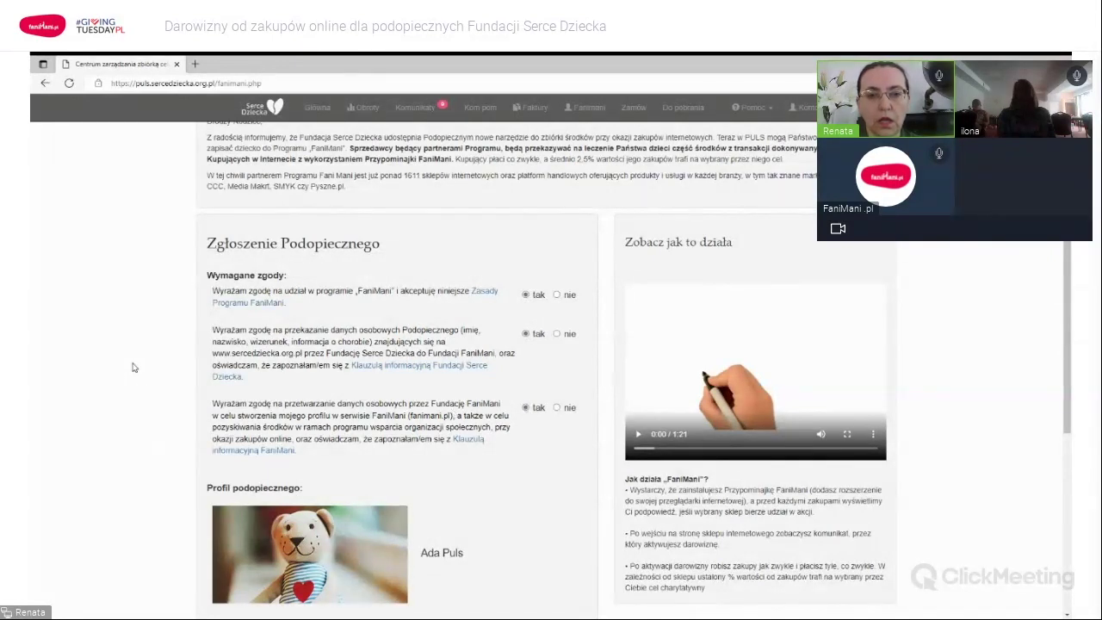
scroll(134, 368, down, 1)
scroll(134, 367, down, 5)
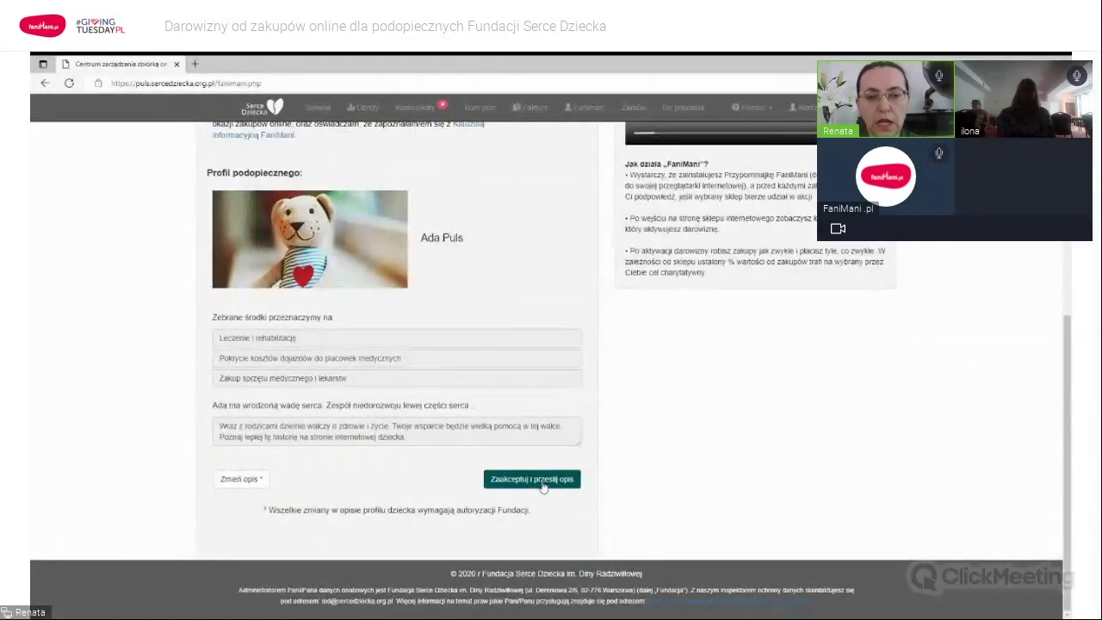
click(541, 483)
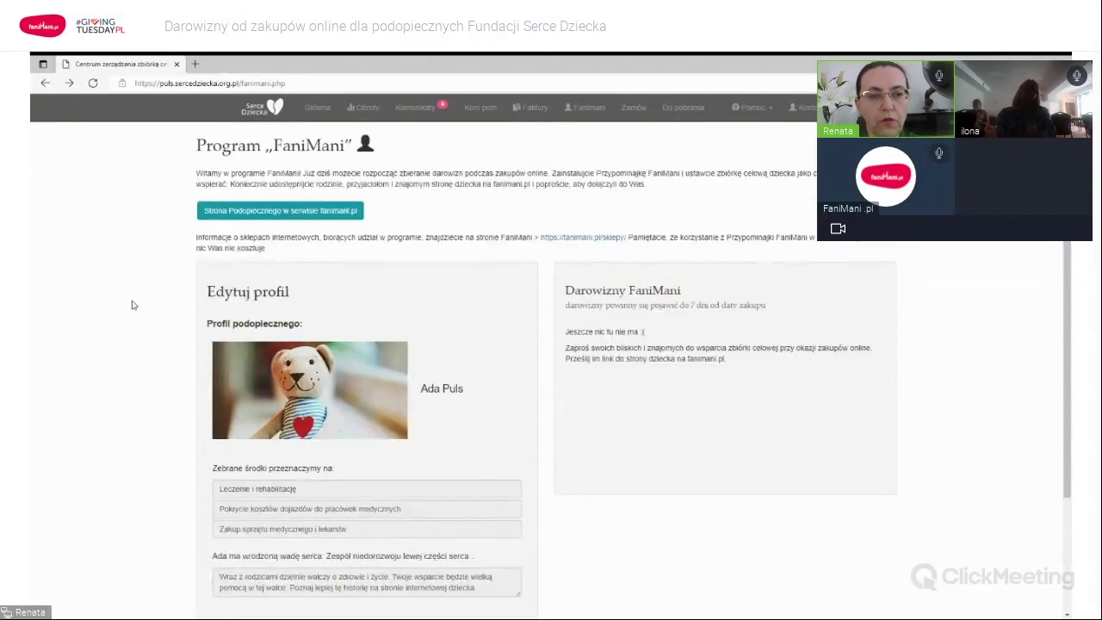
Step: Open the downloadable materials page, show the FaniMani program materials and examine the "Wspieraj mnie" graphics, e-mail and Facebook templates
scroll(145, 312, down, 2)
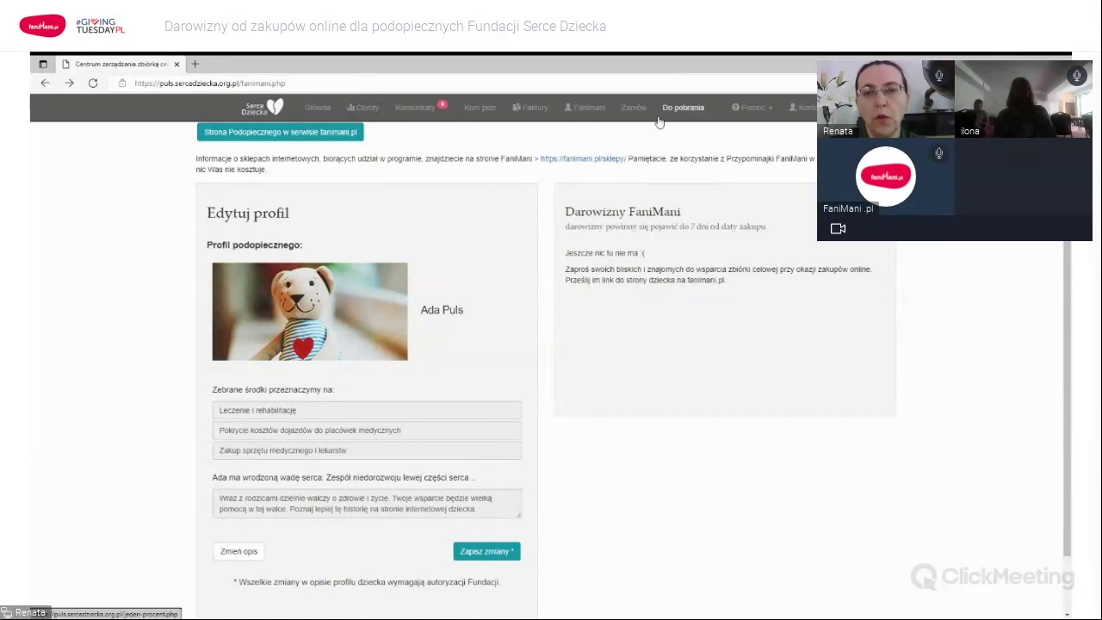
click(686, 109)
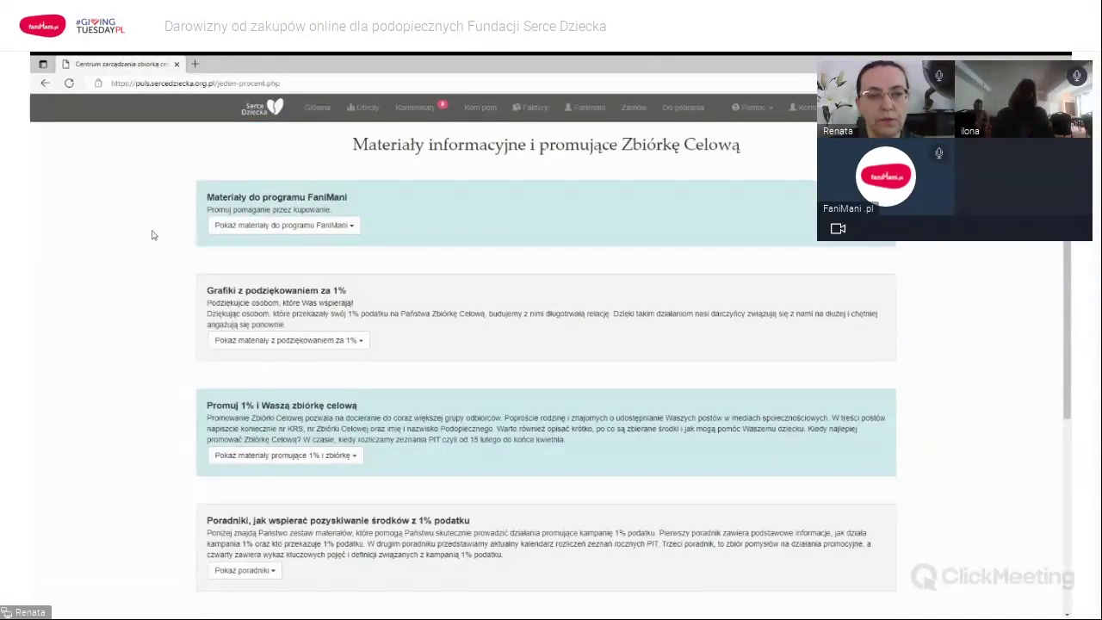
click(251, 225)
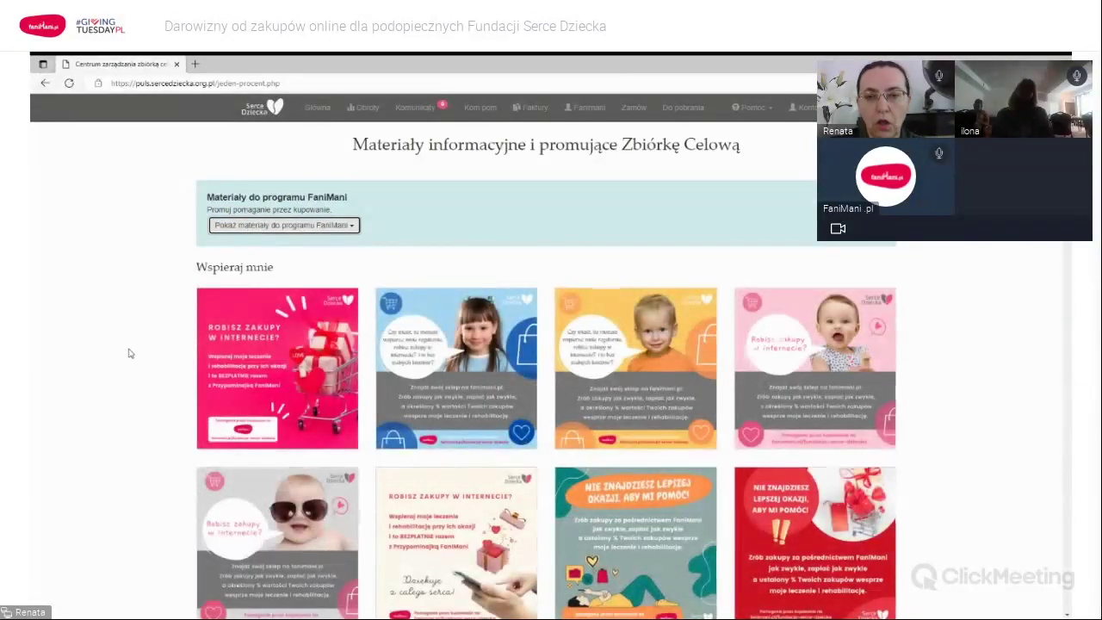
scroll(130, 353, down, 1)
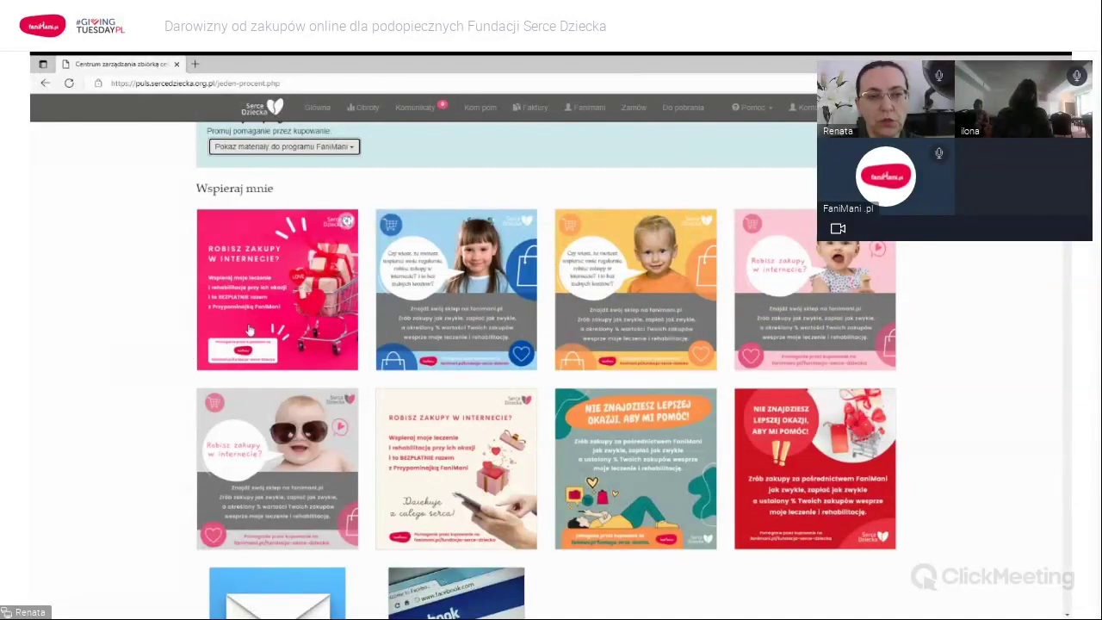
mouse_move(289, 331)
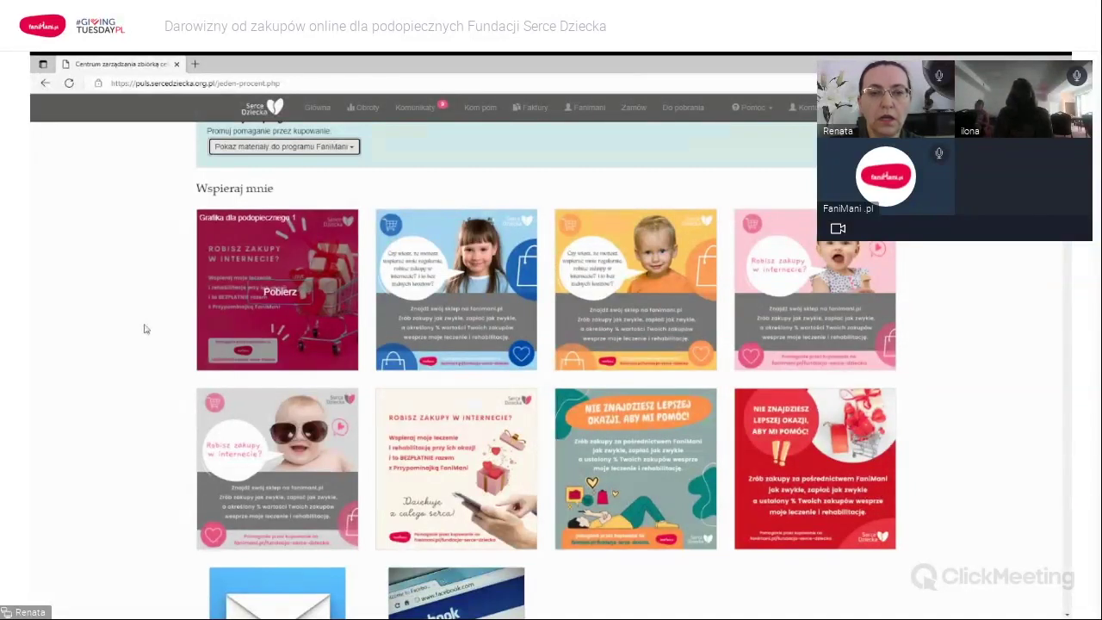
scroll(122, 347, down, 1)
scroll(122, 347, down, 4)
mouse_move(257, 341)
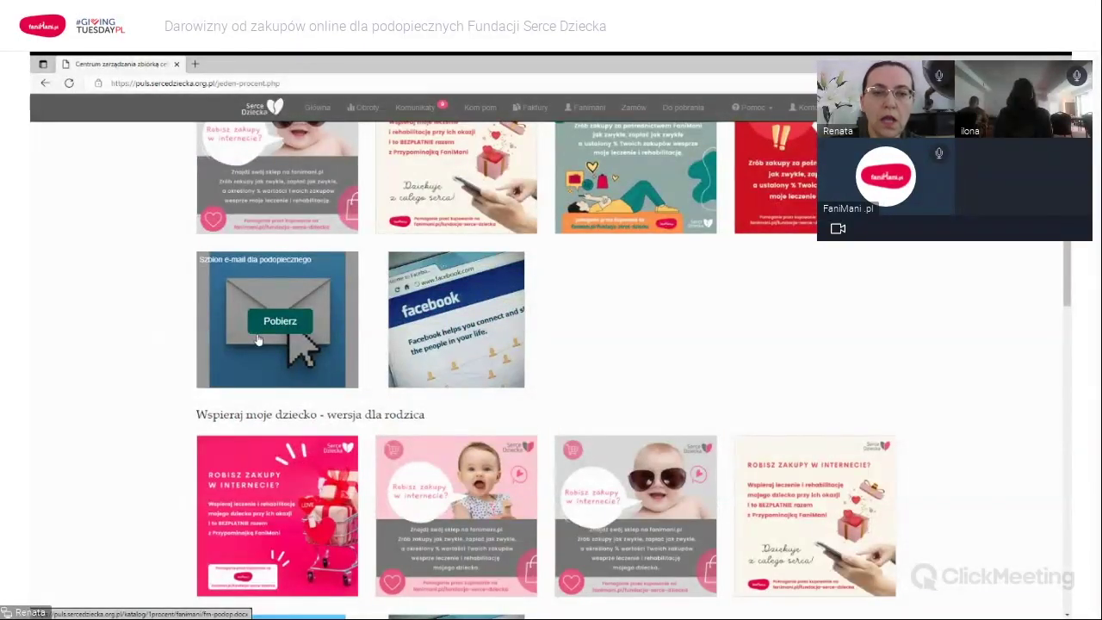
mouse_move(443, 341)
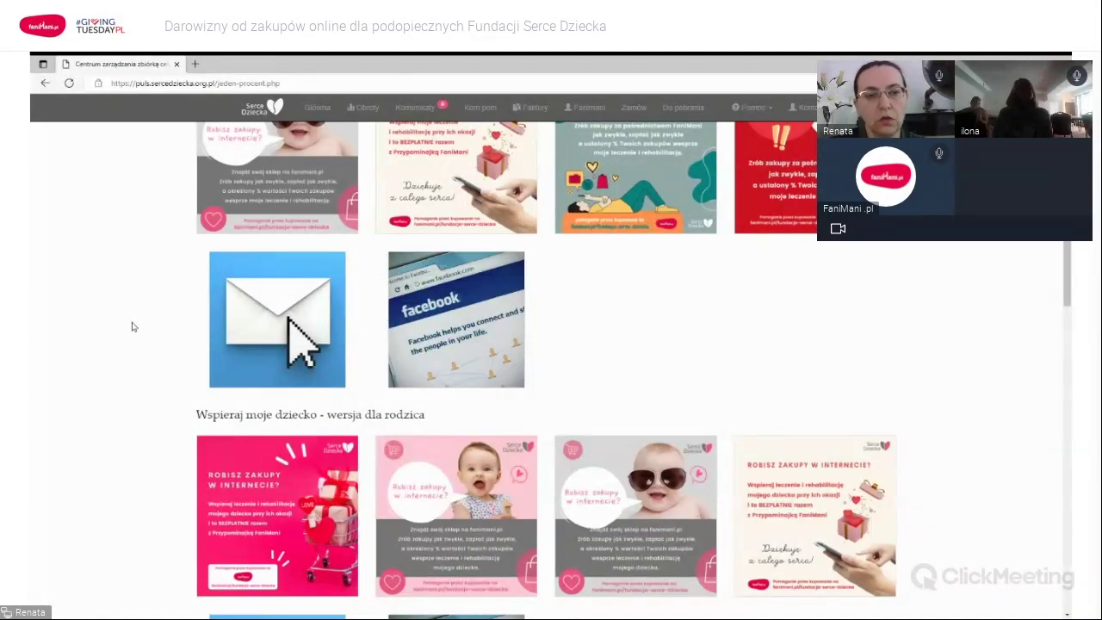
scroll(130, 319, up, 2)
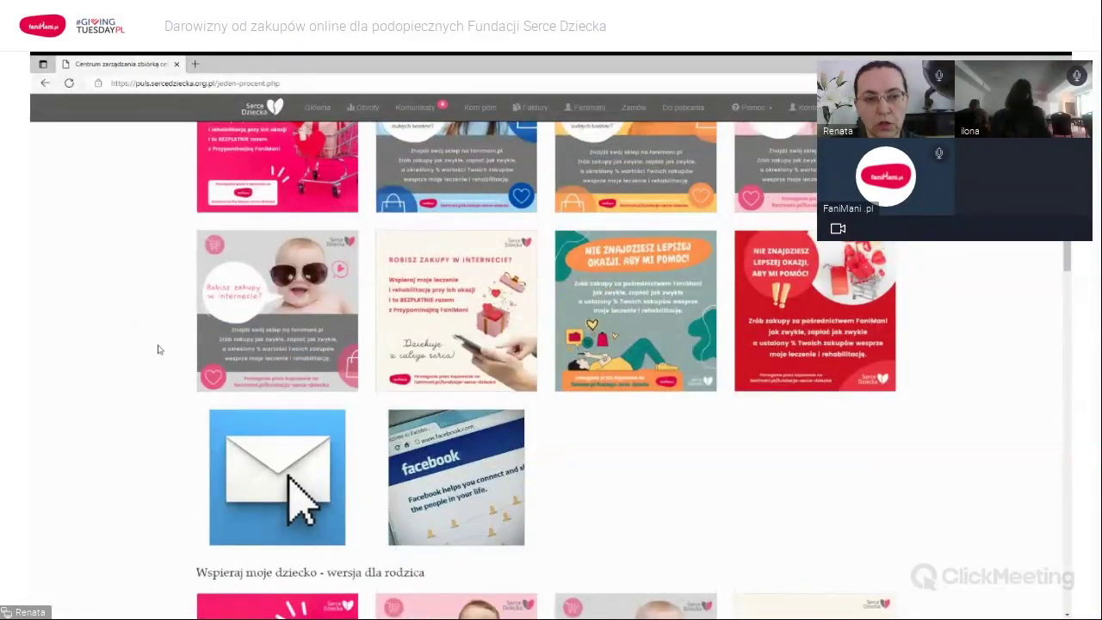
scroll(158, 349, up, 2)
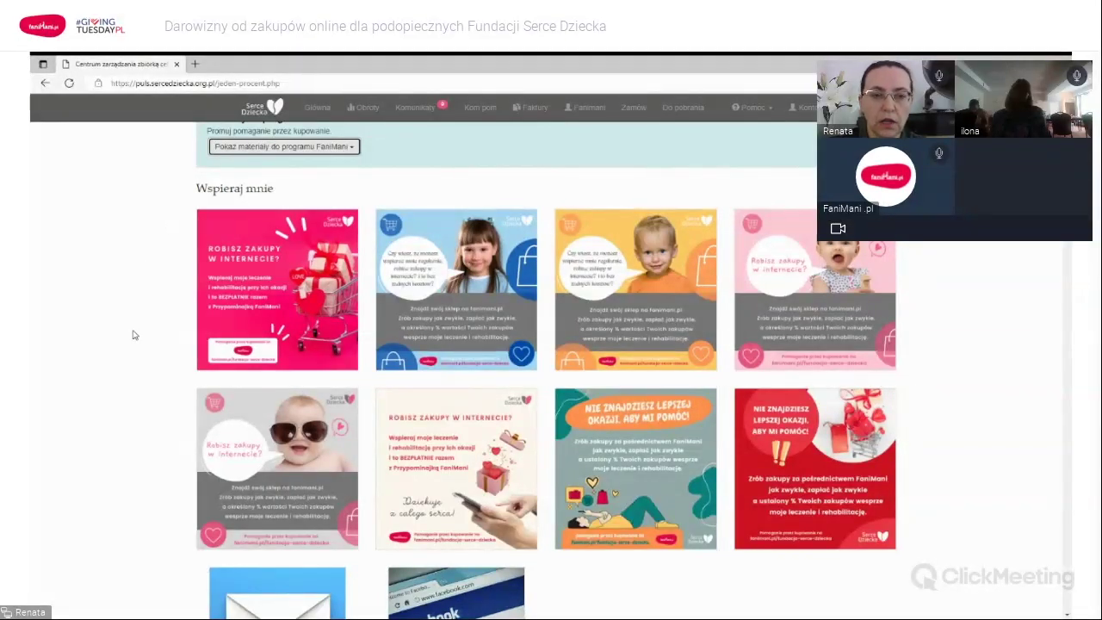
Step: Examine the FaniMani materials in the one-parent and two-parent versions and the "Informacje dla Wspierających" section
scroll(133, 335, down, 3)
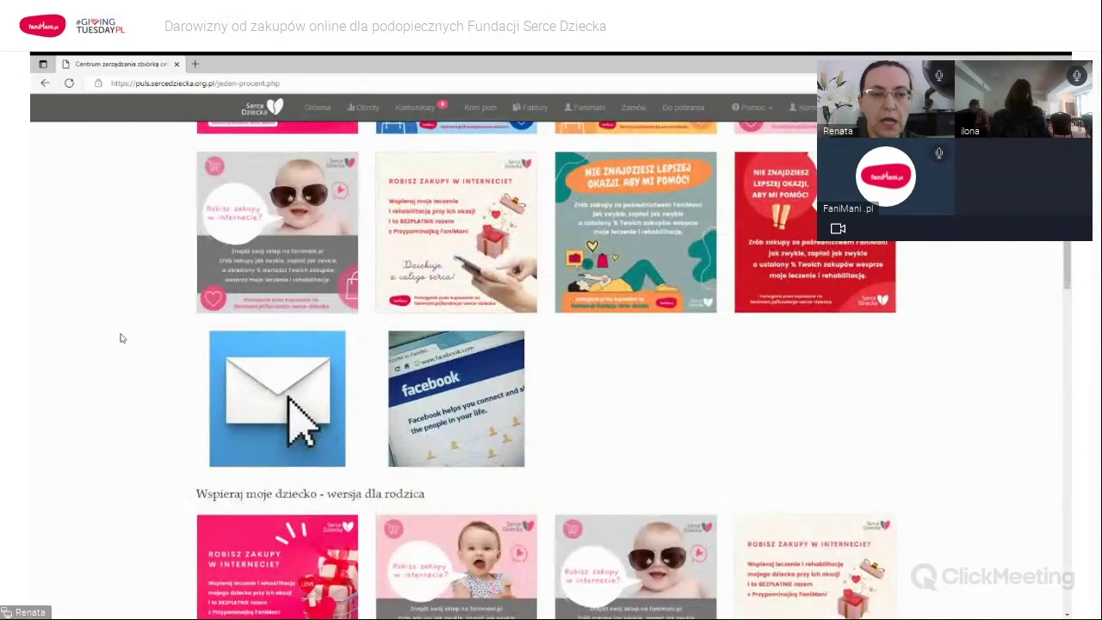
scroll(121, 338, down, 3)
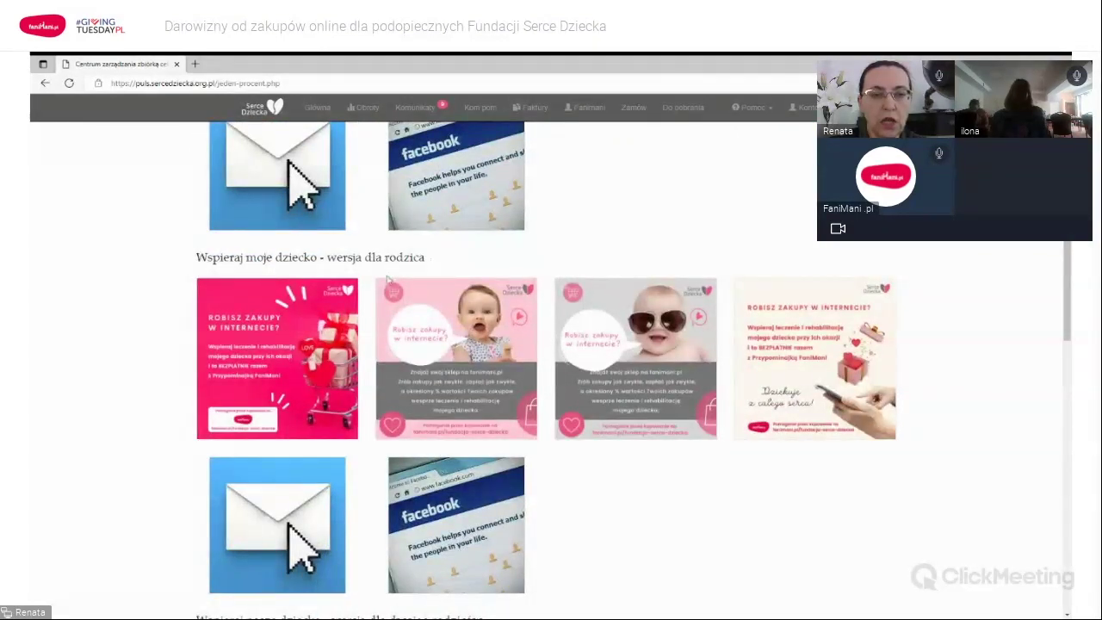
scroll(103, 389, down, 3)
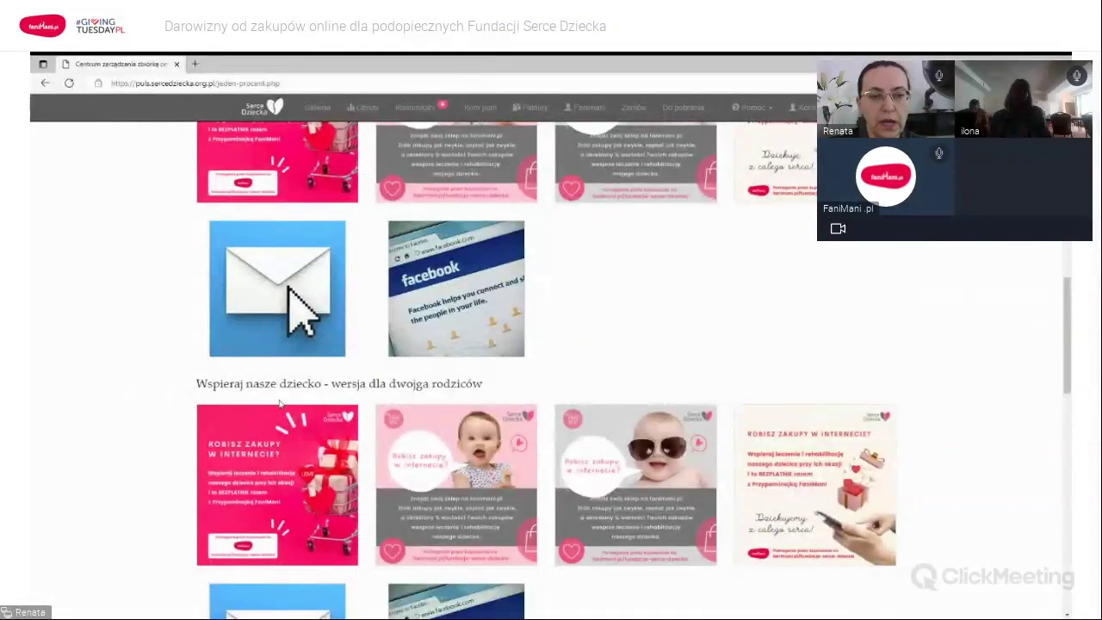
scroll(112, 396, down, 5)
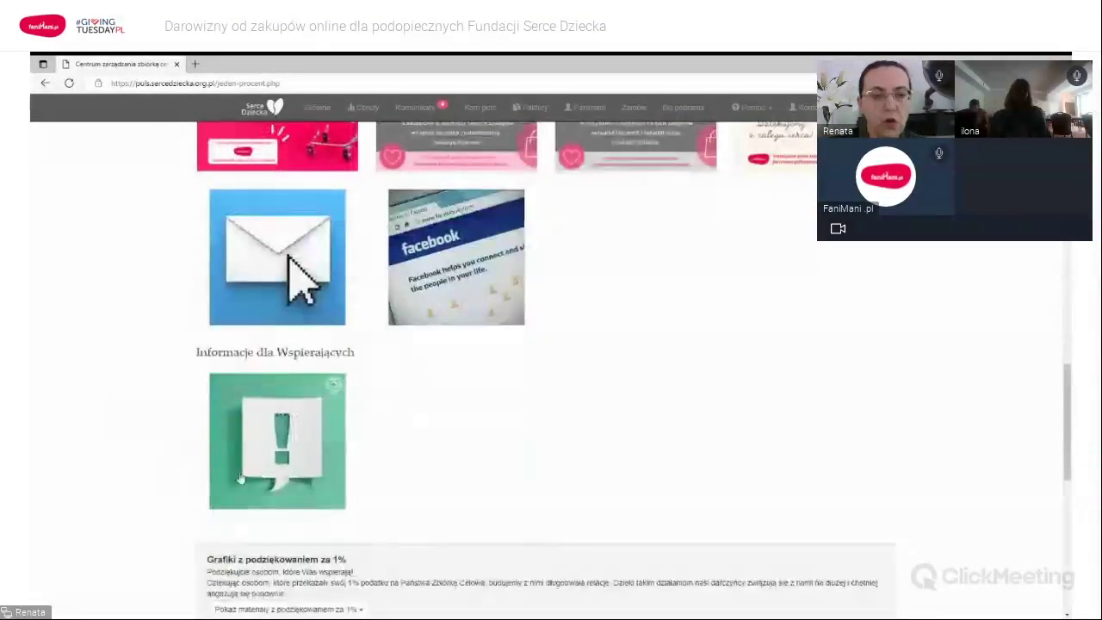
mouse_move(239, 466)
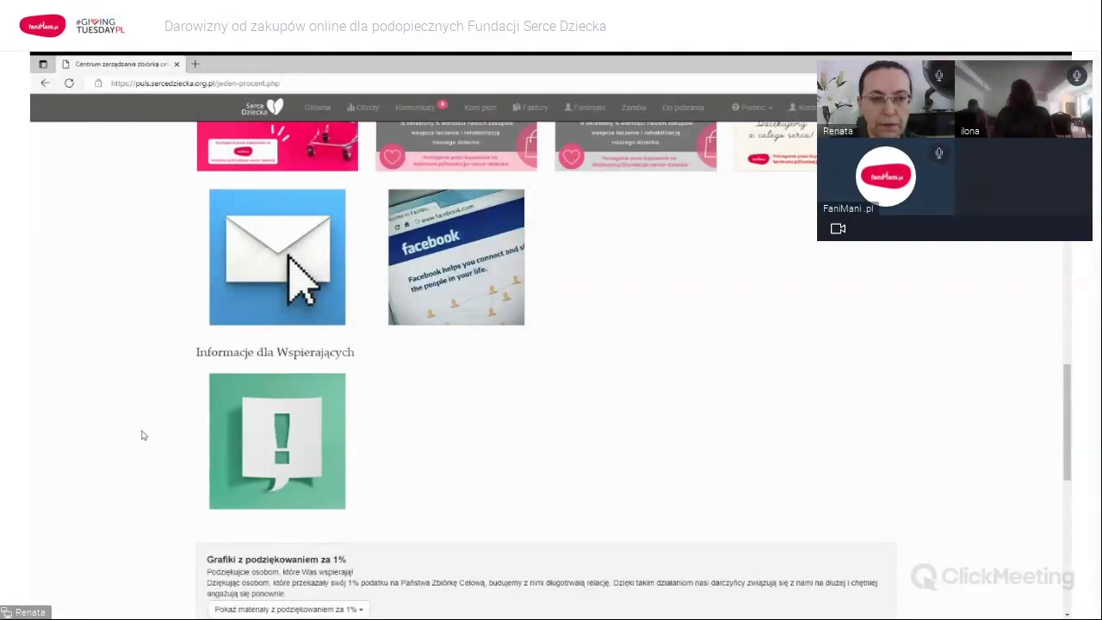
scroll(140, 435, up, 3)
scroll(137, 430, up, 8)
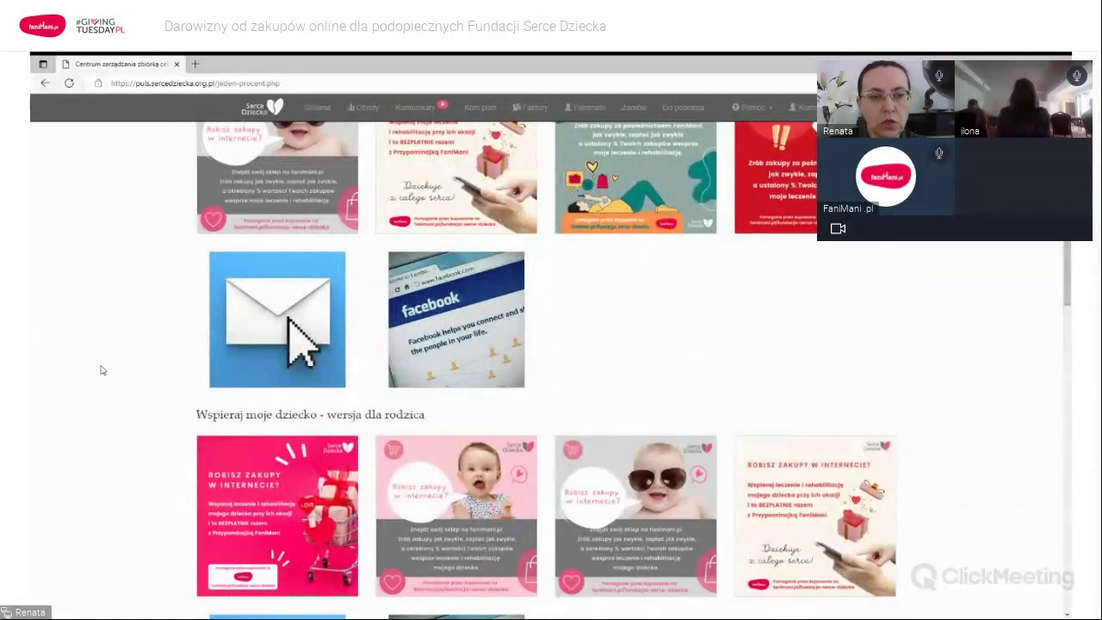
scroll(156, 380, up, 10)
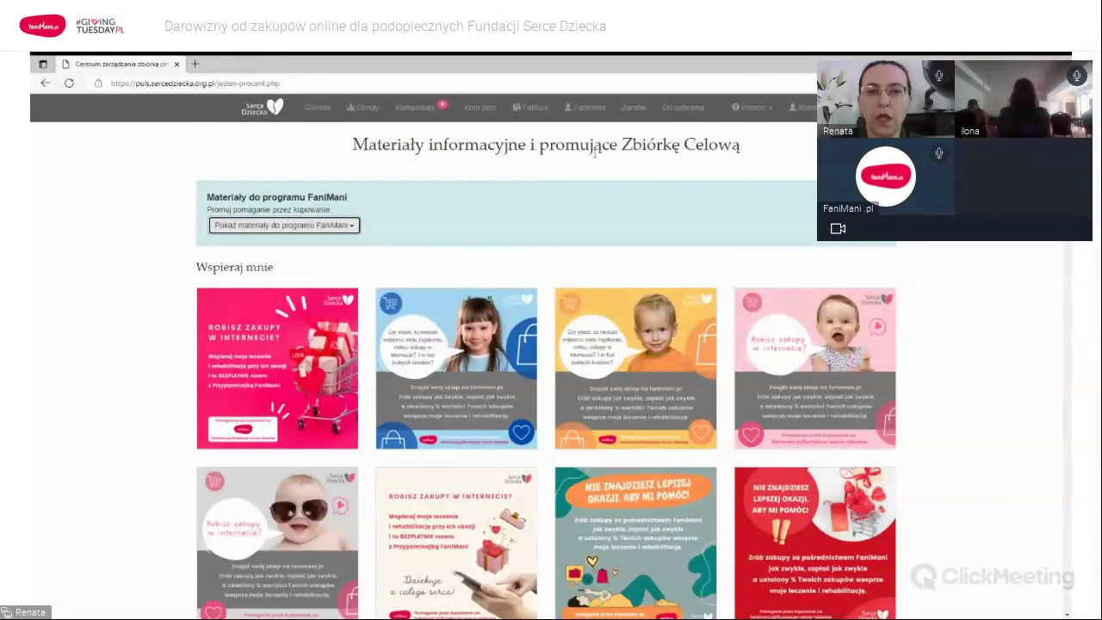
Step: Return to the Fanimani program page and review the donations list and the editable child profile
click(587, 109)
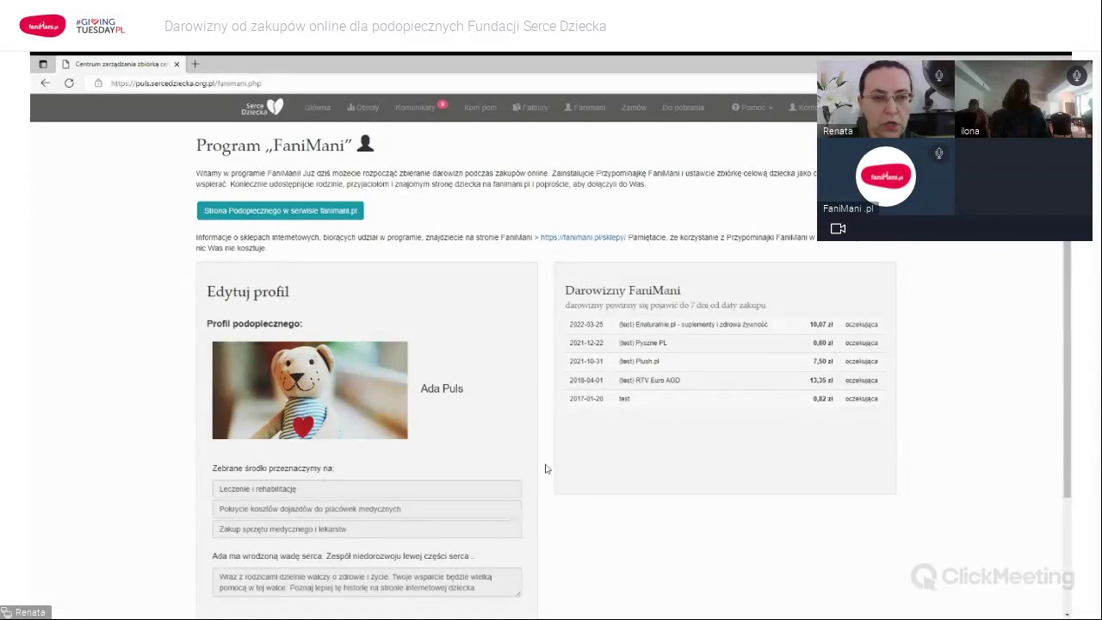
scroll(545, 468, down, 2)
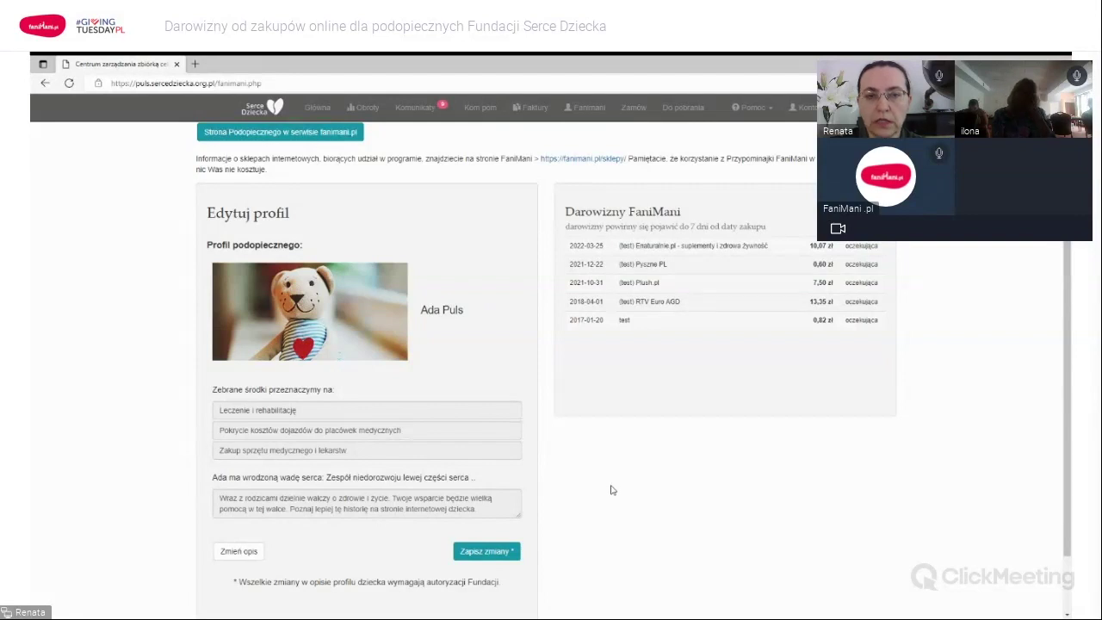
scroll(612, 489, up, 1)
scroll(612, 489, up, 1)
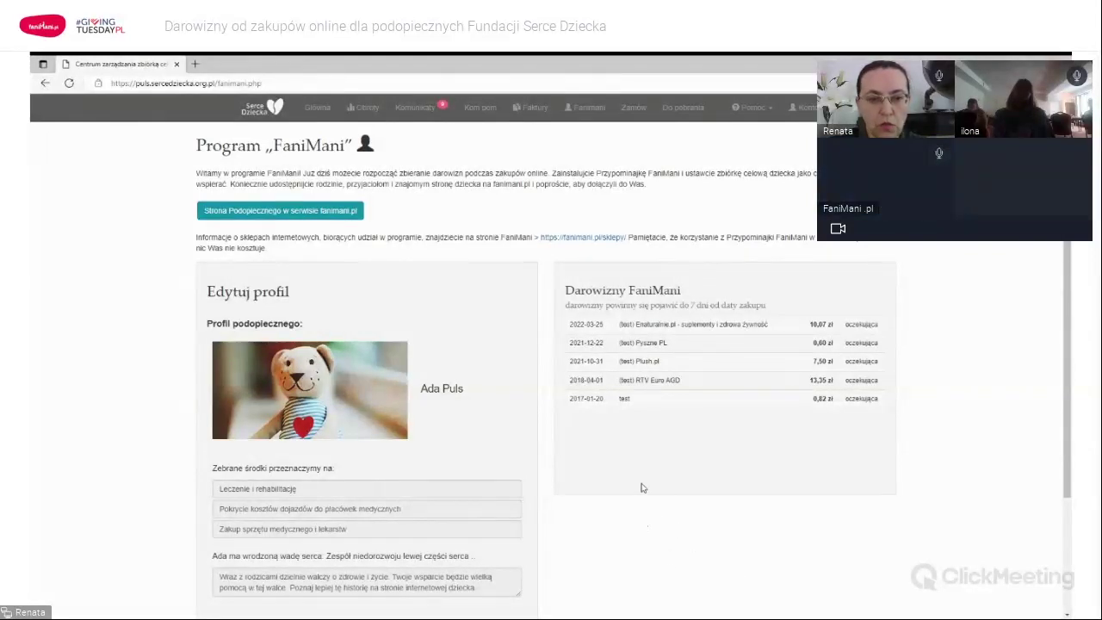
scroll(654, 470, down, 1)
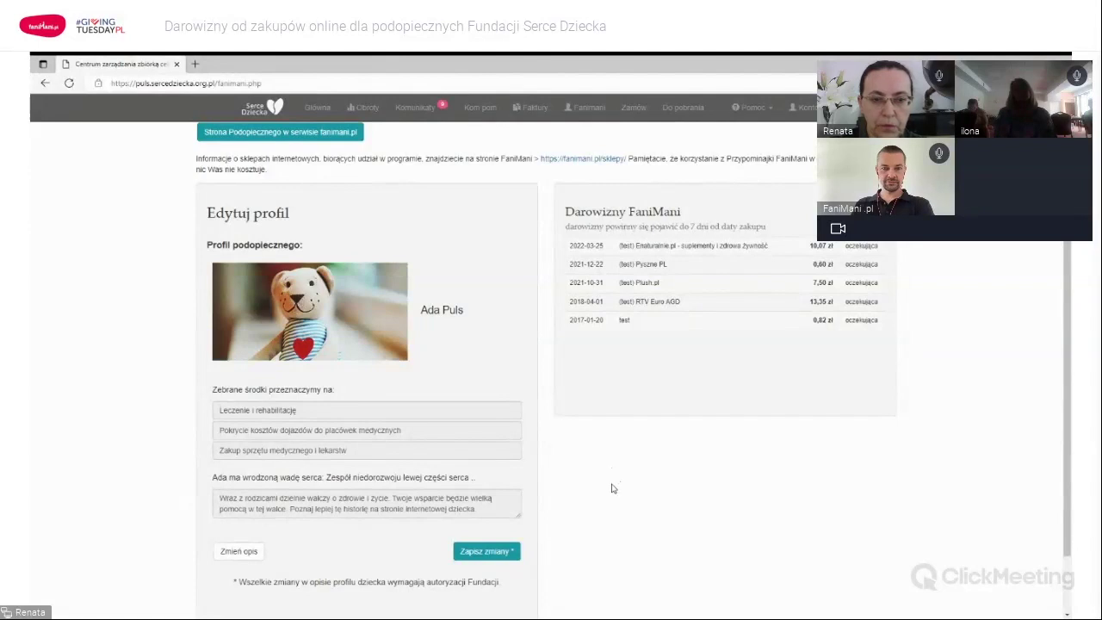
scroll(609, 492, down, 1)
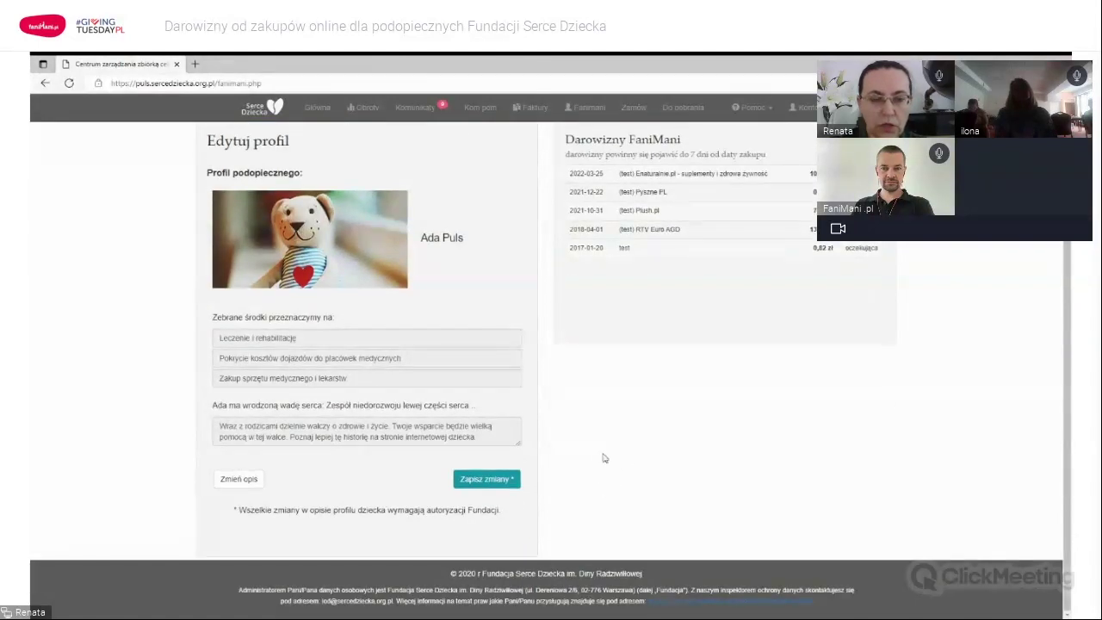